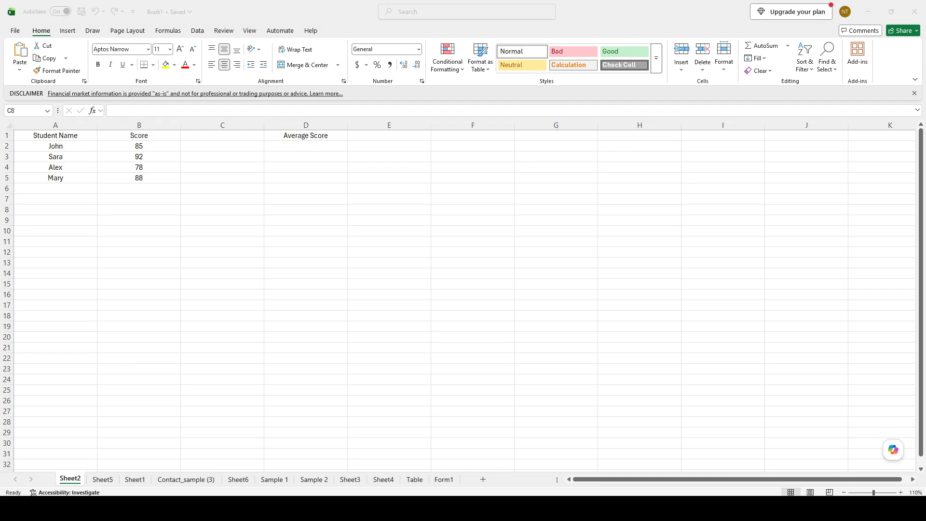
Make the Student Name header in A1 and the Score header in B1 bold.
{"action": "left_click", "coordinate": [62, 134]}
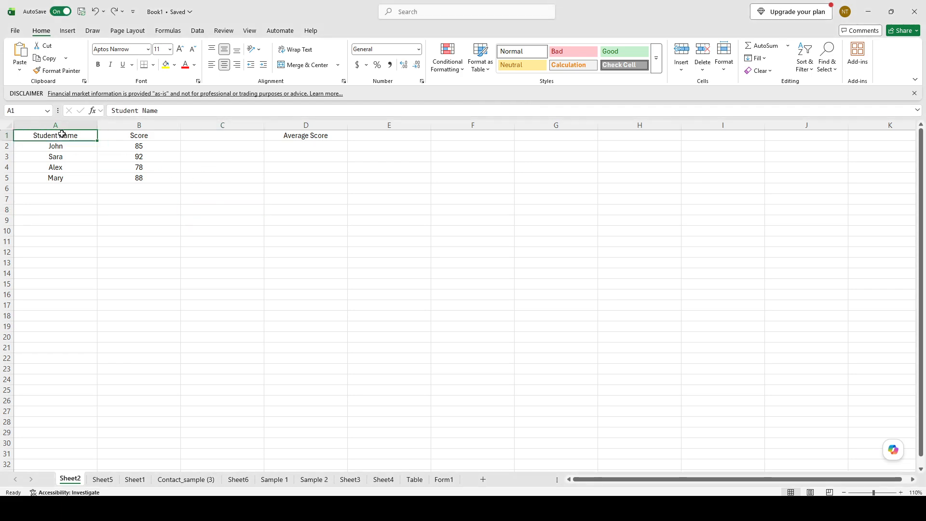
{"action": "key", "text": "ctrl+b"}
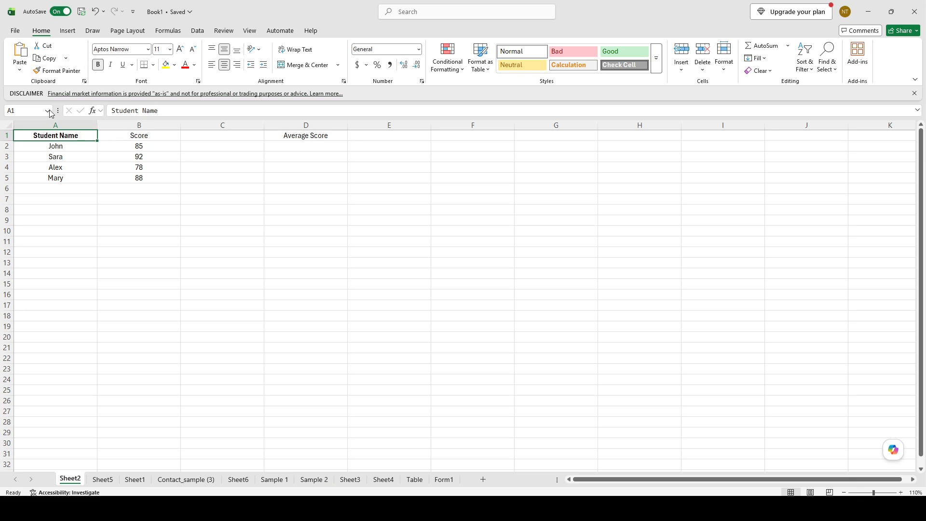
{"action": "left_click", "coordinate": [140, 137]}
{"action": "key", "text": "ctrl+b"}
{"action": "left_click", "coordinate": [158, 156]}
{"action": "left_click", "coordinate": [147, 136]}
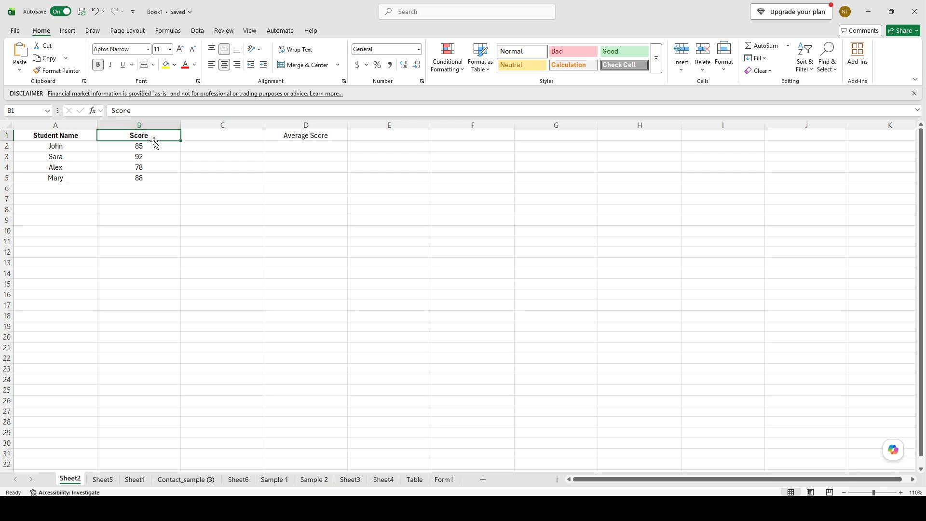
Make the Average Score label in cell D1 bold.
{"action": "left_click", "coordinate": [205, 145]}
{"action": "left_click", "coordinate": [294, 145]}
{"action": "left_click", "coordinate": [306, 137]}
{"action": "key", "text": "ctrl+b"}
{"action": "left_click", "coordinate": [322, 156]}
{"action": "left_click", "coordinate": [305, 135]}
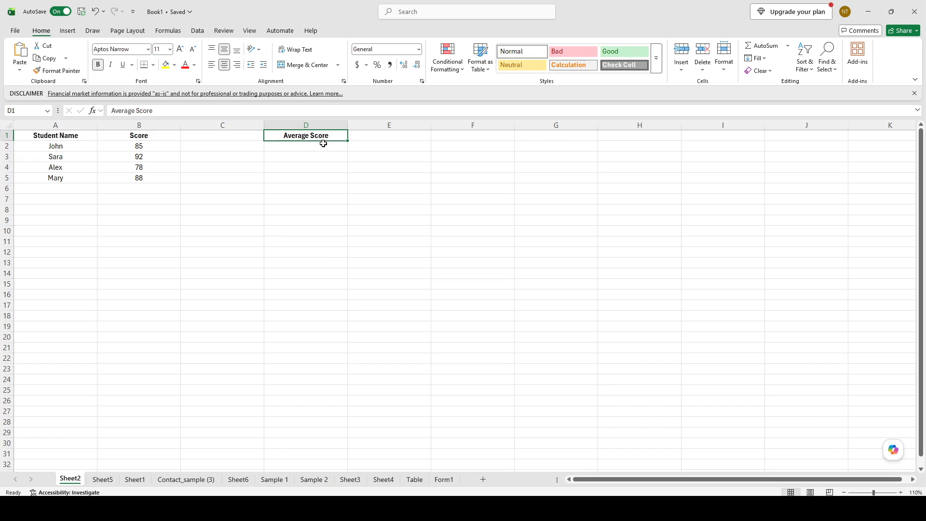
Add a colon to the end of the label in D1 so it reads "Average Score:".
{"action": "left_click", "coordinate": [213, 109]}
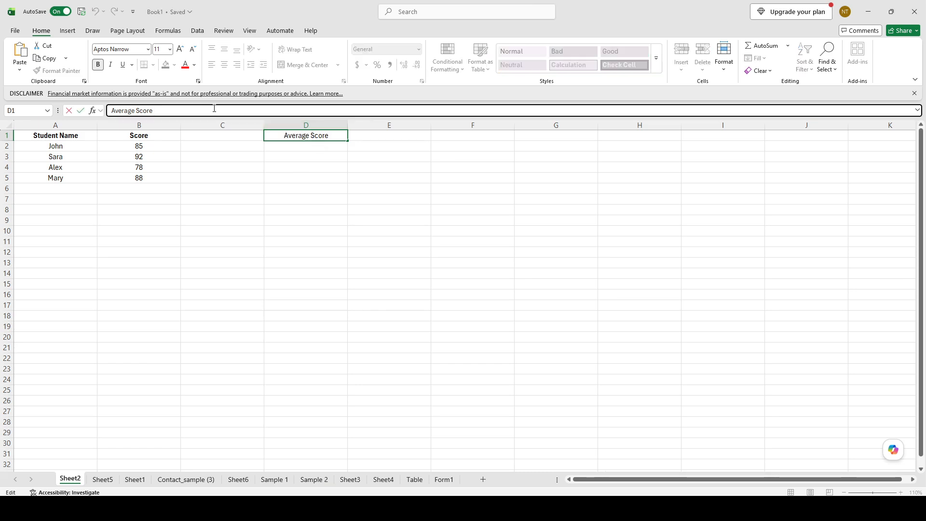
{"action": "key", "text": "BackSpace"}
{"action": "type", "text": ":"}
{"action": "left_click", "coordinate": [225, 177]}
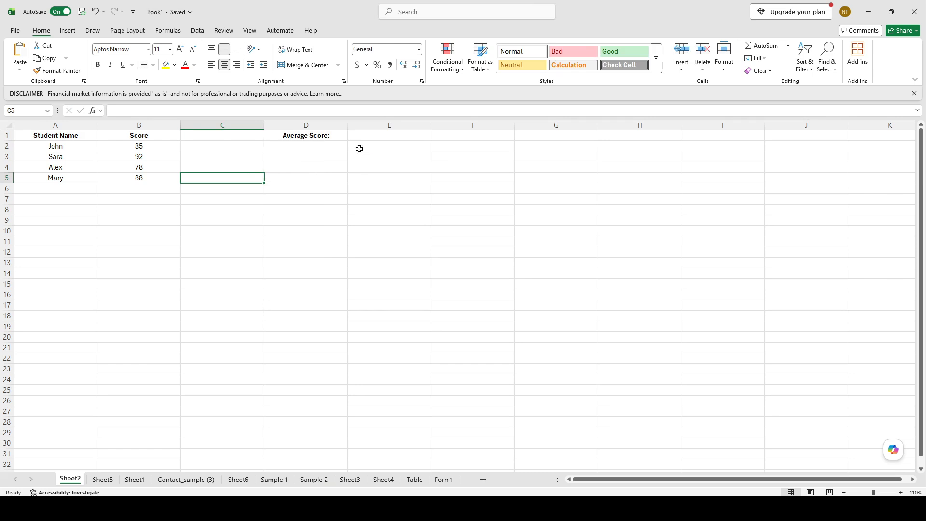
Go through the student names in cells A2 to A5 to review the entries under the Student Name header.
{"action": "left_click_drag", "start_coordinate": [70, 148], "coordinate": [66, 167]}
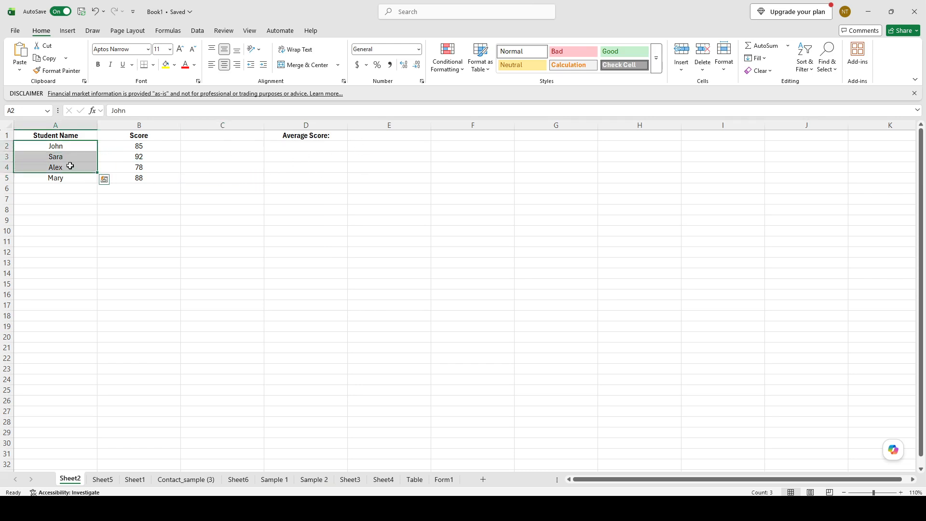
{"action": "left_click", "coordinate": [72, 159]}
{"action": "left_click", "coordinate": [63, 170]}
{"action": "left_click", "coordinate": [62, 186]}
{"action": "left_click", "coordinate": [64, 175]}
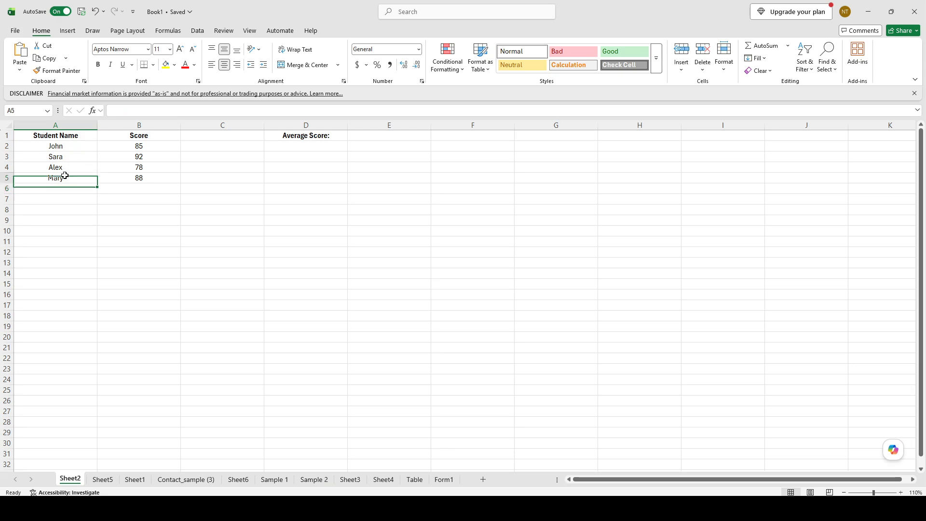
{"action": "left_click_drag", "start_coordinate": [63, 149], "coordinate": [60, 191]}
{"action": "left_click", "coordinate": [186, 200]}
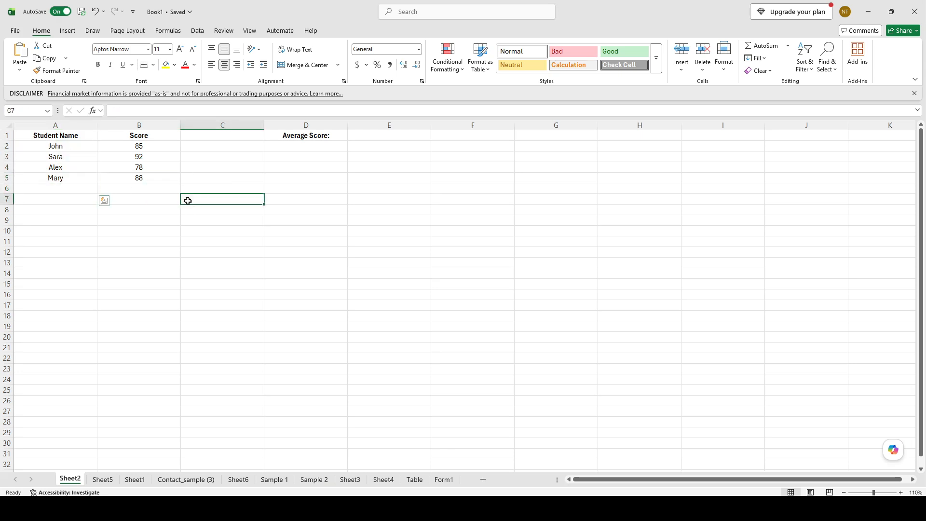
{"action": "left_click", "coordinate": [89, 149]}
{"action": "left_click", "coordinate": [76, 155]}
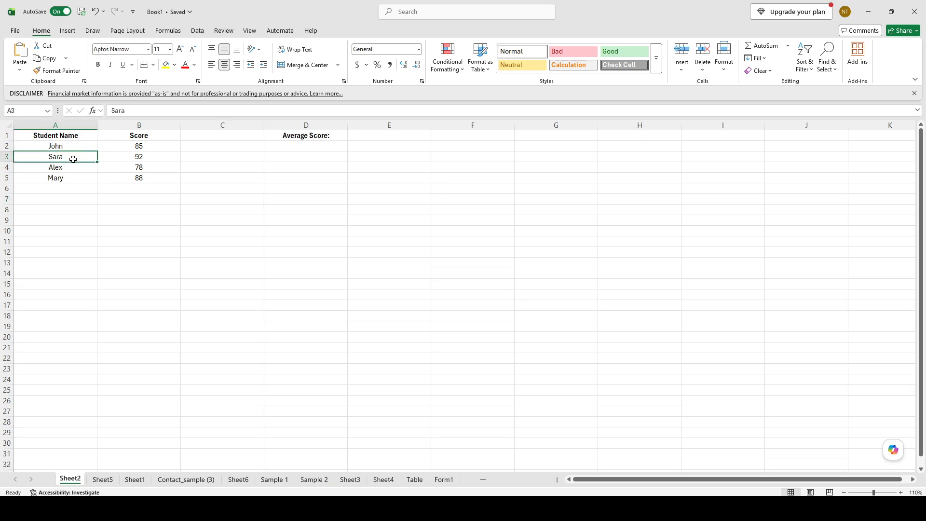
{"action": "left_click", "coordinate": [68, 169]}
{"action": "left_click", "coordinate": [71, 179]}
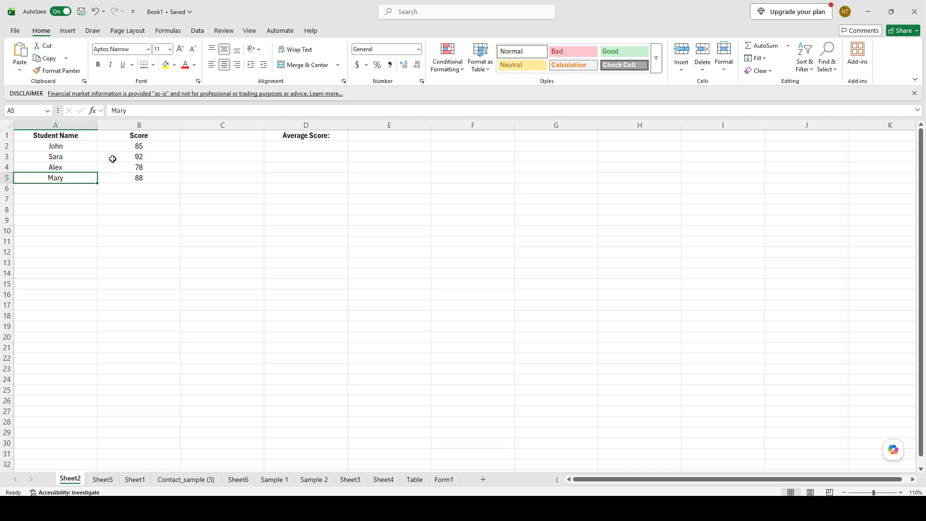
Go through the scores in cells B2 to B5 to review the values the average is based on.
{"action": "mouse_move", "coordinate": [137, 147]}
{"action": "left_mouse_down"}
{"action": "mouse_move", "coordinate": [146, 188]}
{"action": "mouse_move", "coordinate": [155, 149]}
{"action": "left_mouse_up"}
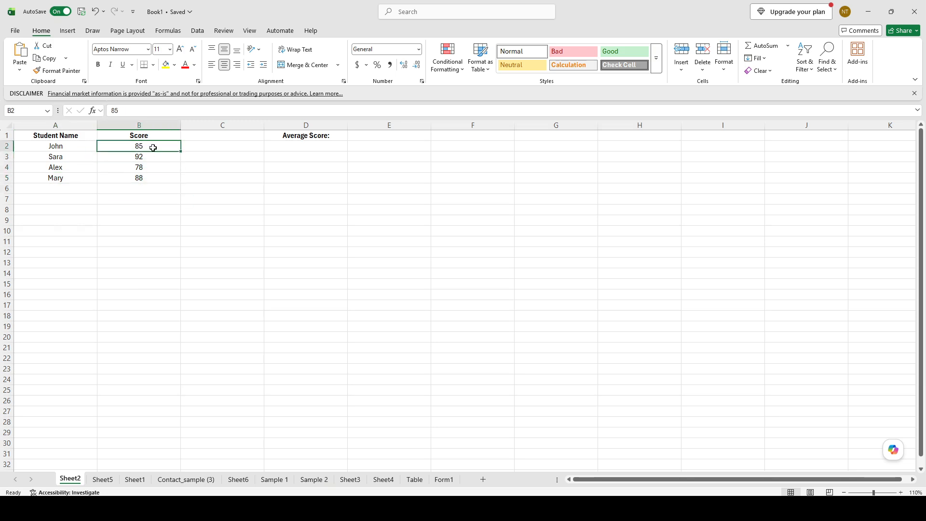
{"action": "left_click", "coordinate": [142, 155]}
{"action": "left_click", "coordinate": [140, 169]}
{"action": "left_click", "coordinate": [138, 177]}
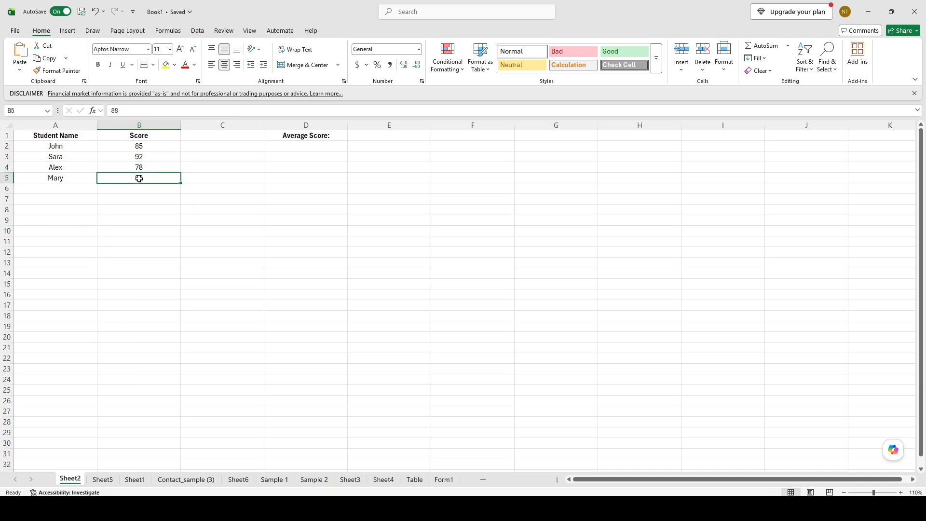
{"action": "left_click", "coordinate": [130, 208]}
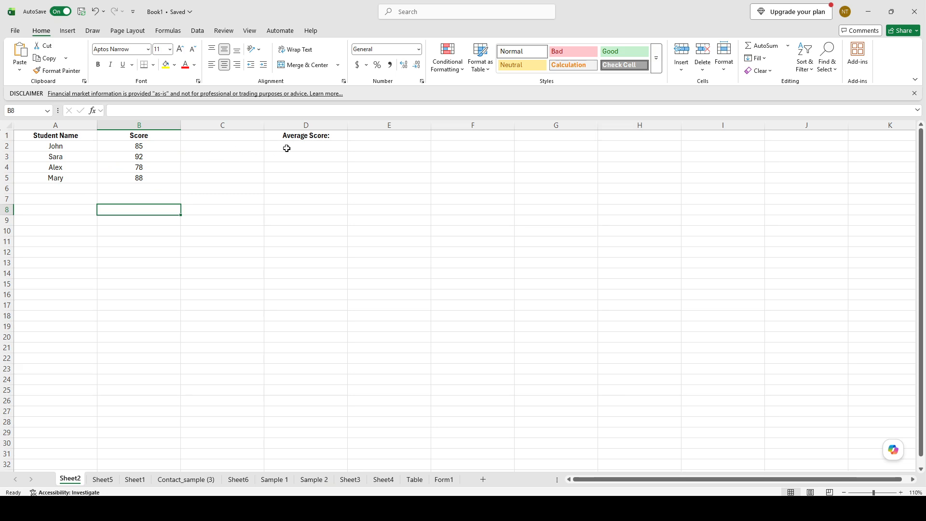
{"action": "left_click", "coordinate": [147, 171]}
{"action": "left_click", "coordinate": [138, 177]}
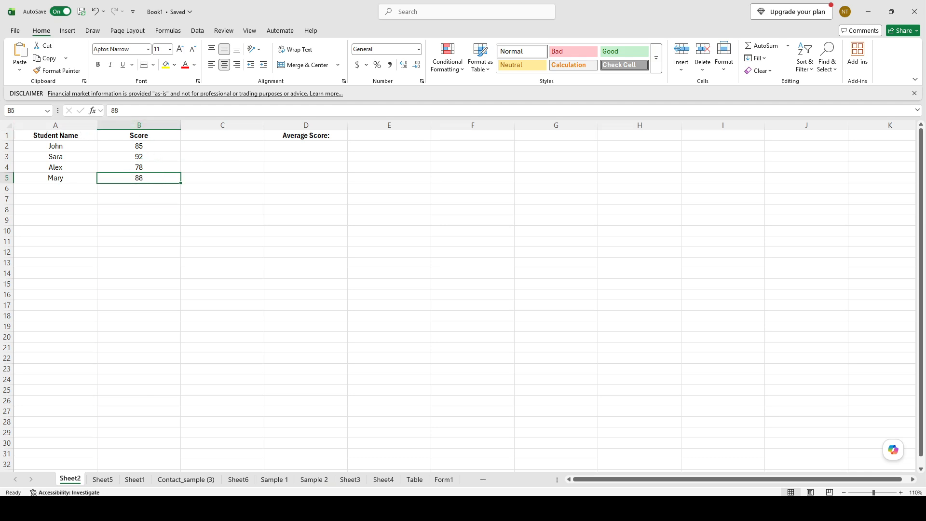
{"action": "key", "text": "alt+F11"}
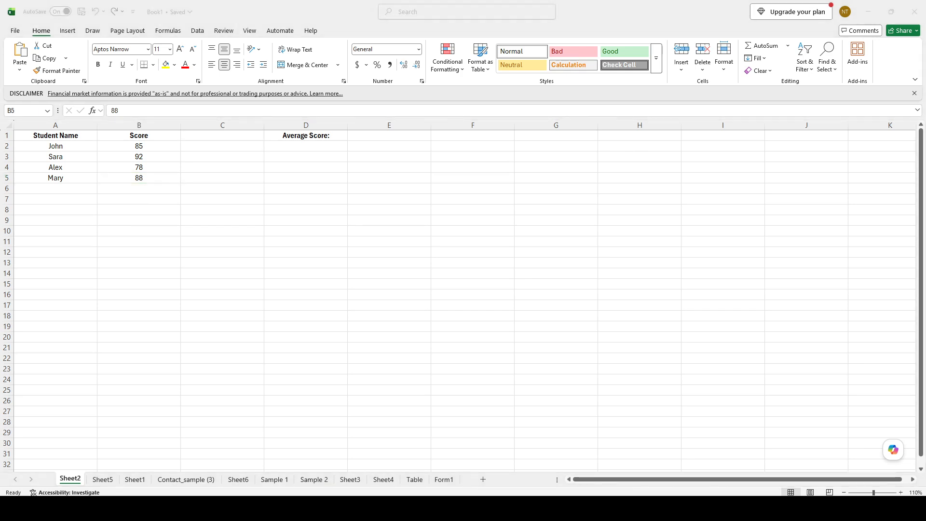
{"action": "left_click", "coordinate": [275, 164]}
{"action": "left_click_drag", "start_coordinate": [97, 138], "coordinate": [68, 165]}
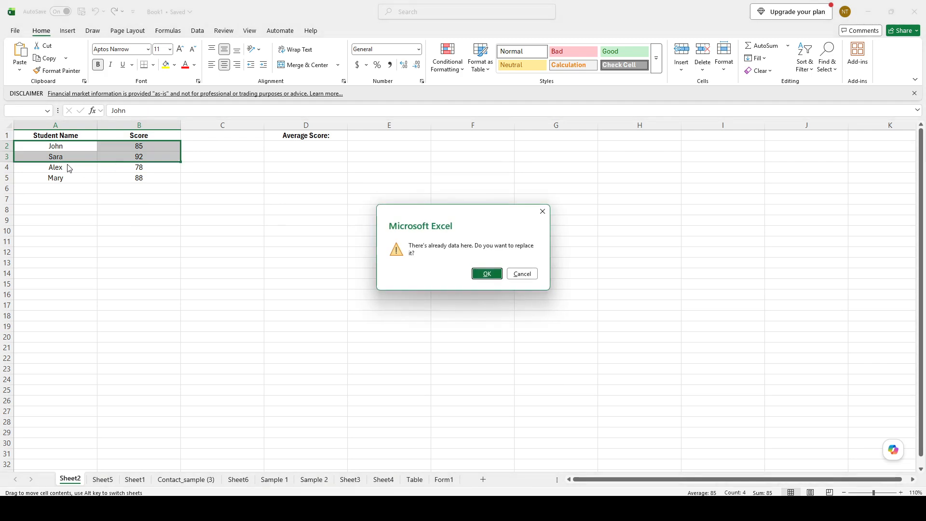
{"action": "key", "text": "Escape"}
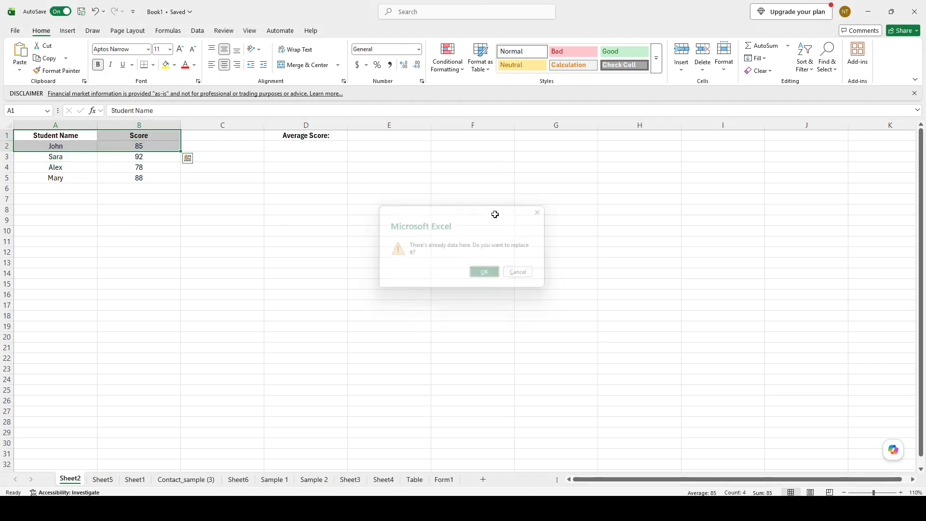
{"action": "left_click", "coordinate": [309, 209]}
{"action": "left_click", "coordinate": [112, 179]}
{"action": "left_click_drag", "start_coordinate": [63, 172], "coordinate": [109, 170]}
{"action": "left_click", "coordinate": [106, 153]}
{"action": "left_click", "coordinate": [316, 166]}
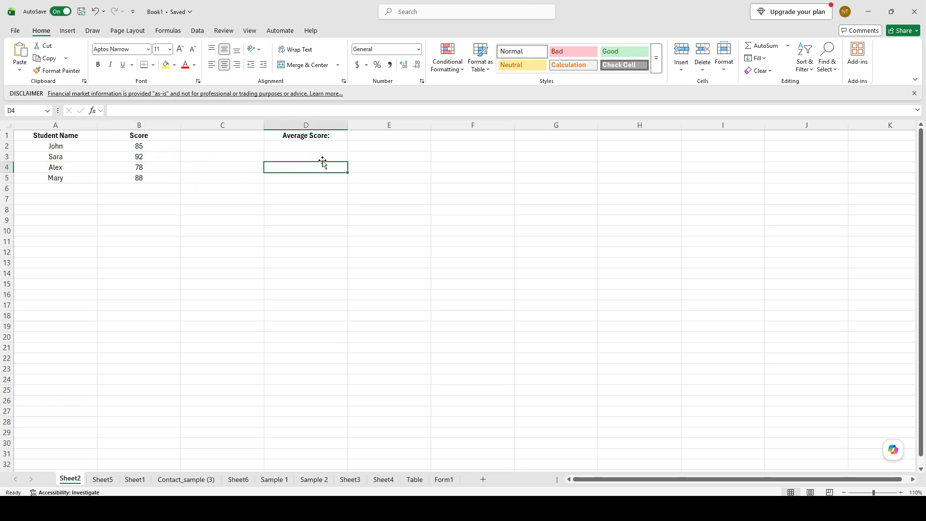
Enter the formula =AVERAGE(B2:B5) in cell E1, beside the Average Score label.
{"action": "left_click", "coordinate": [358, 138]}
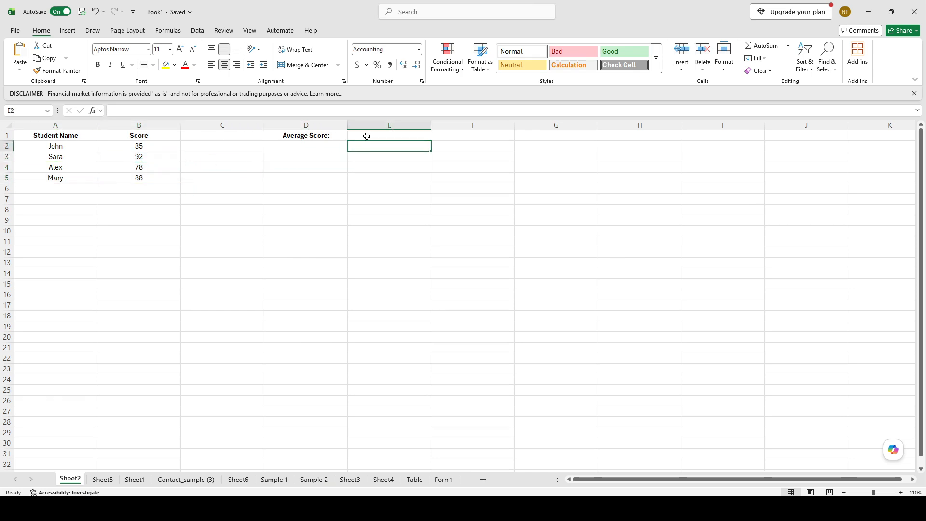
{"action": "left_click", "coordinate": [302, 134]}
{"action": "left_click", "coordinate": [357, 138]}
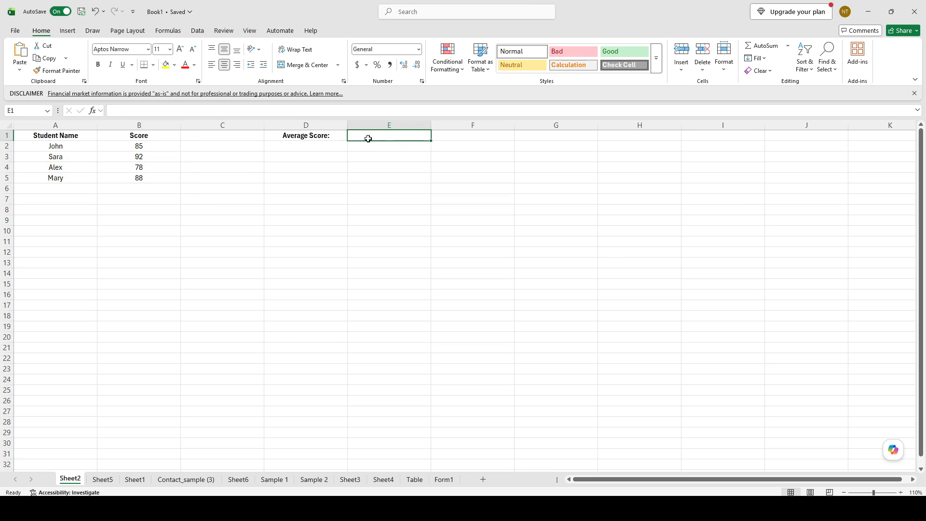
{"action": "double_click", "coordinate": [367, 137]}
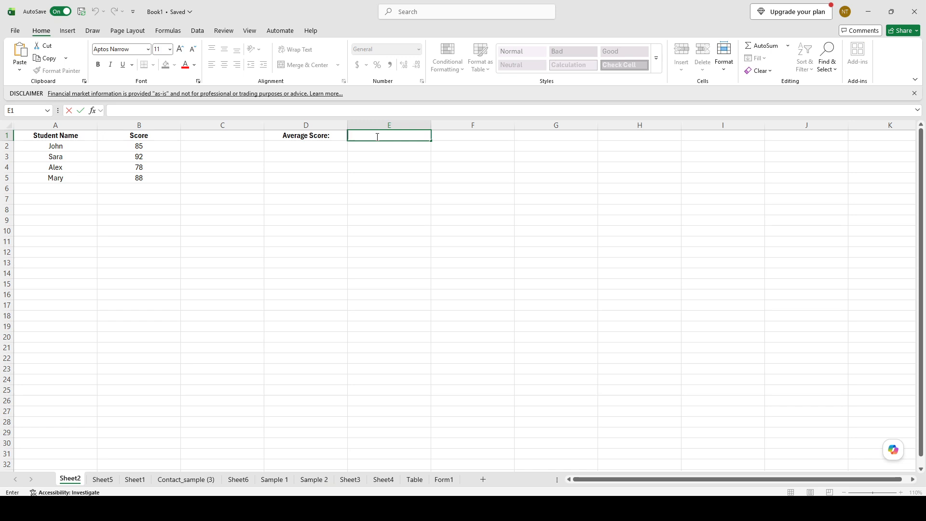
{"action": "type", "text": "=AVERAGE(B2:B5)"}
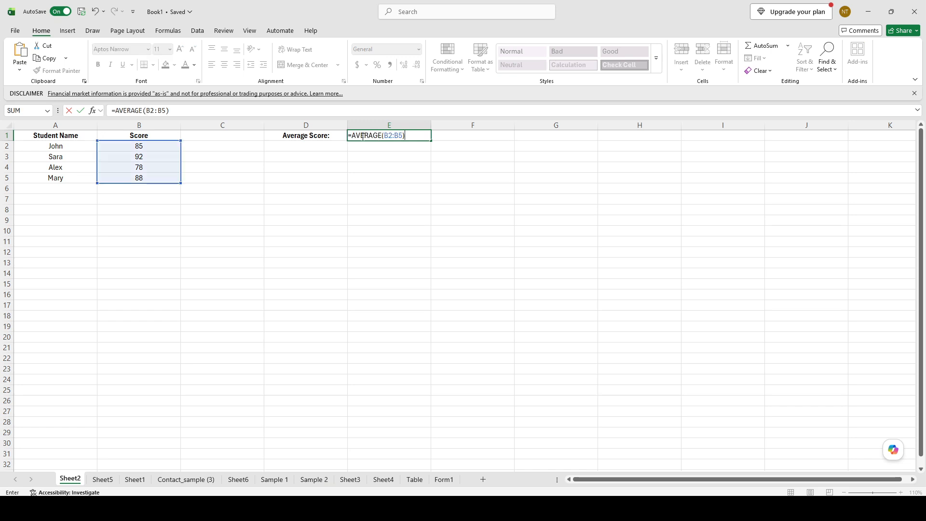
{"action": "left_click_drag", "start_coordinate": [364, 136], "coordinate": [379, 137]}
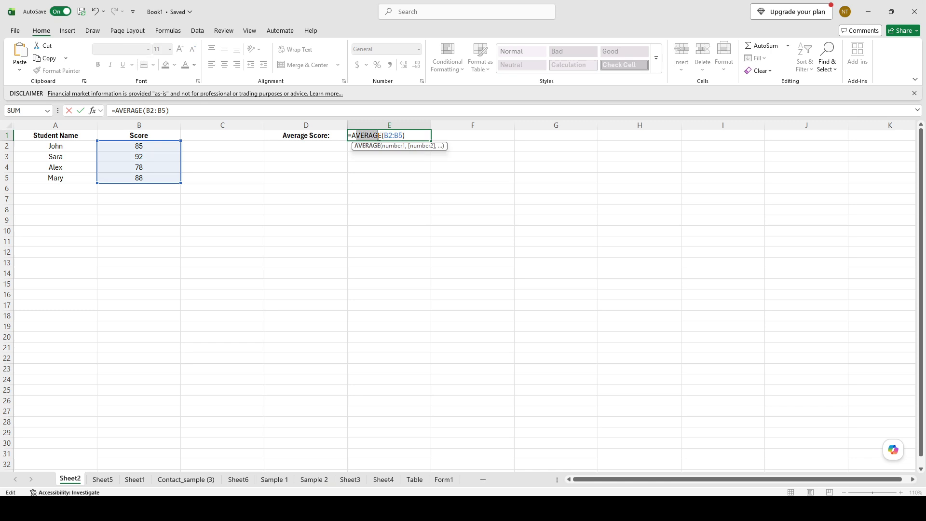
{"action": "left_click", "coordinate": [409, 138]}
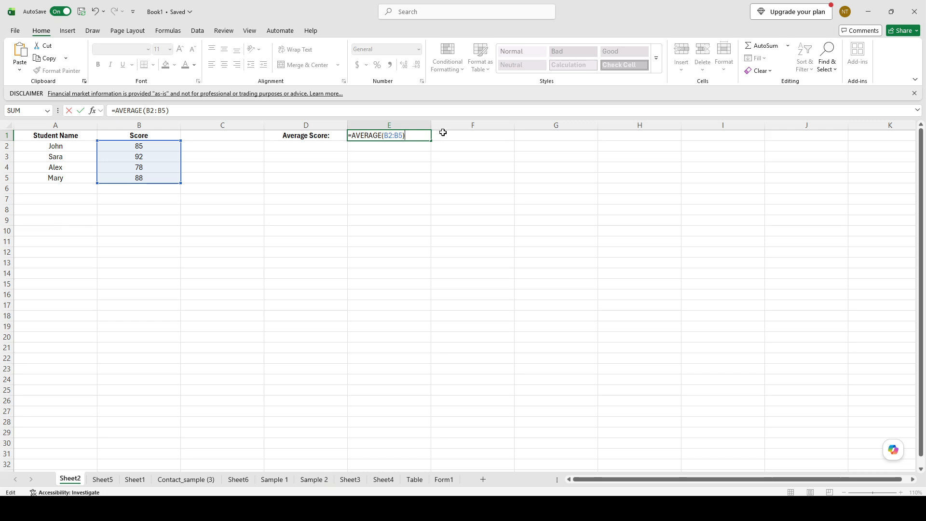
{"action": "key", "text": "Return"}
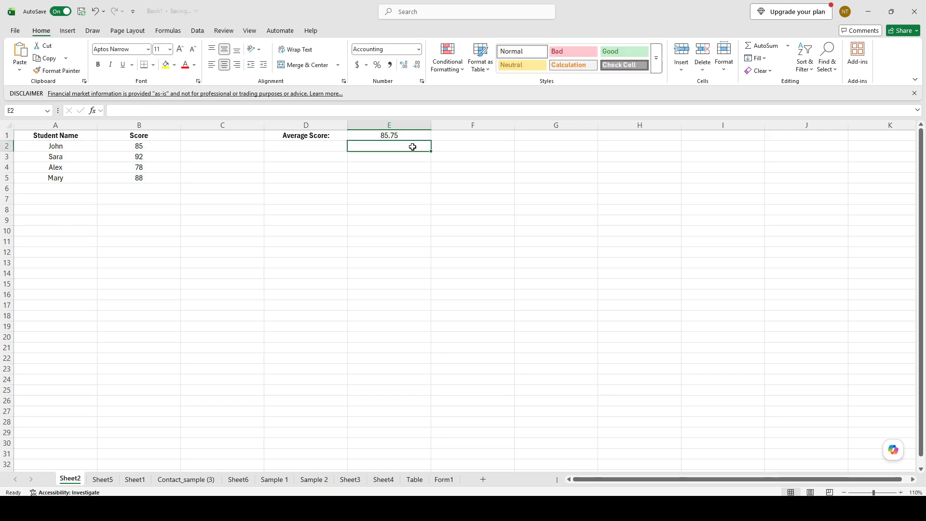
Make the calculated average in cell E1 bold.
{"action": "left_click", "coordinate": [409, 137]}
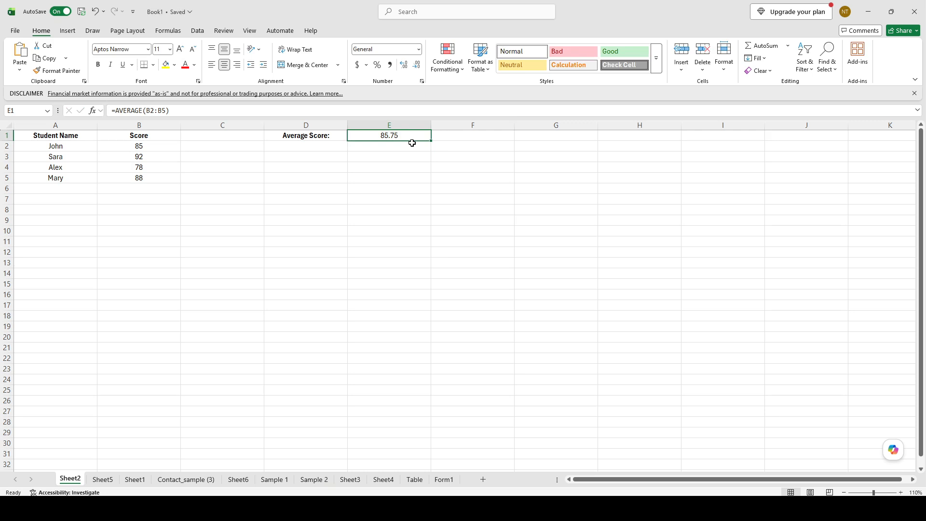
{"action": "key", "text": "ctrl+b"}
{"action": "left_click", "coordinate": [402, 158]}
{"action": "left_click", "coordinate": [381, 136]}
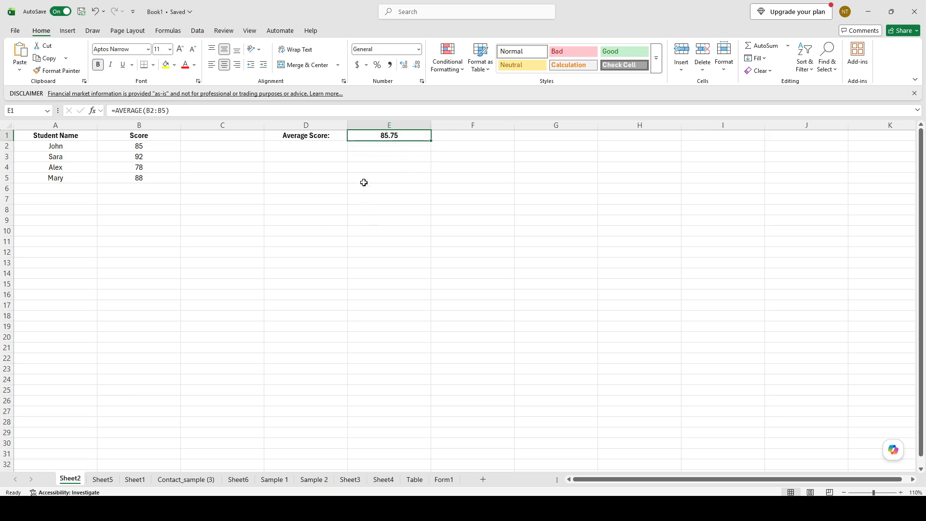